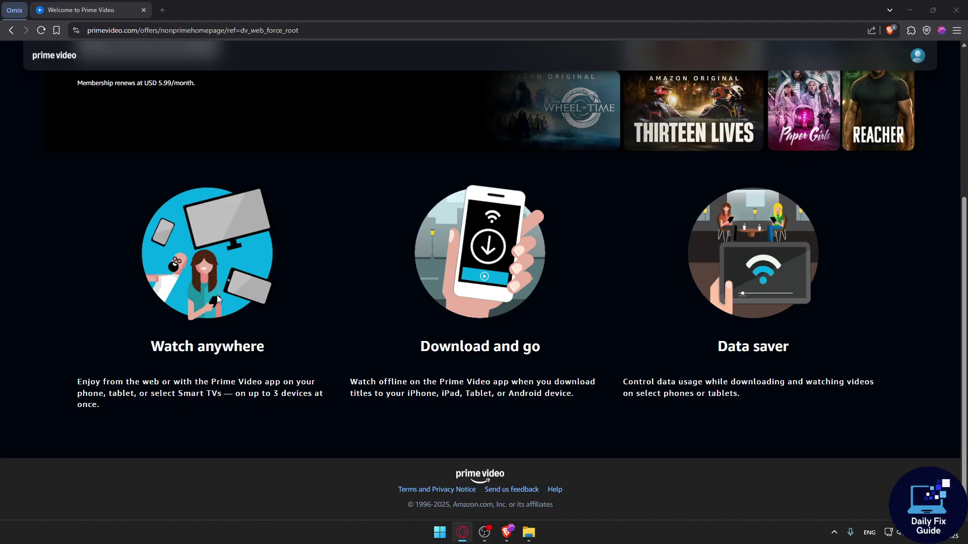
# Step: Open Account & Settings and highlight the 'Your membership' heading and its no-subscription status
pyautogui.moveTo(888, 69)
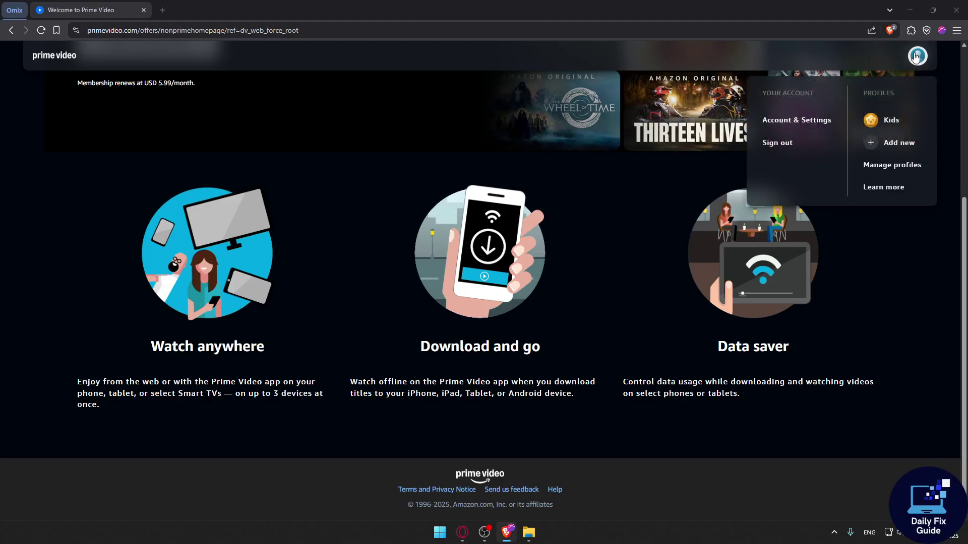
pyautogui.click(806, 121)
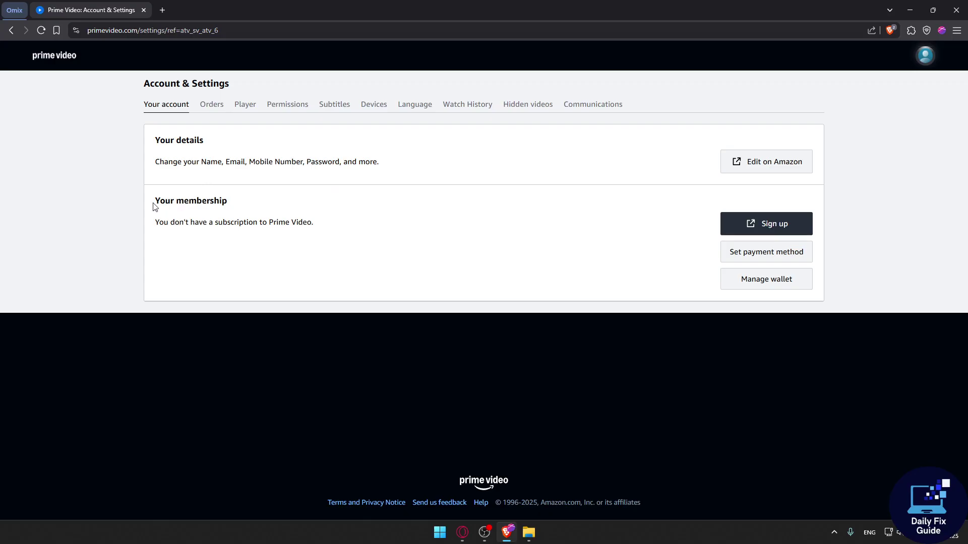
pyautogui.moveTo(152, 201); pyautogui.dragTo(279, 202)
pyautogui.click(199, 216)
pyautogui.moveTo(154, 225)
pyautogui.mouseDown()
pyautogui.moveTo(318, 229)
pyautogui.moveTo(160, 228)
pyautogui.mouseUp()
pyautogui.click(318, 229)
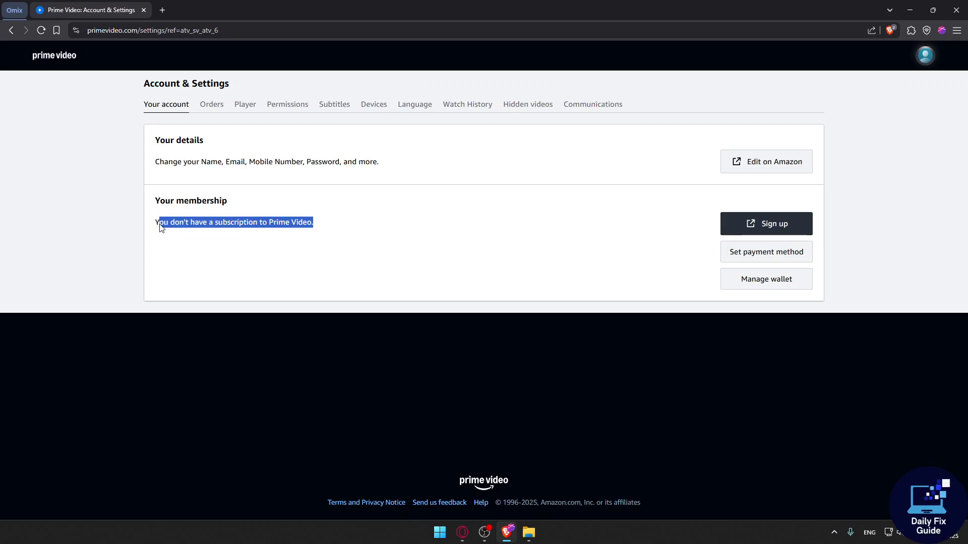
pyautogui.click(160, 228)
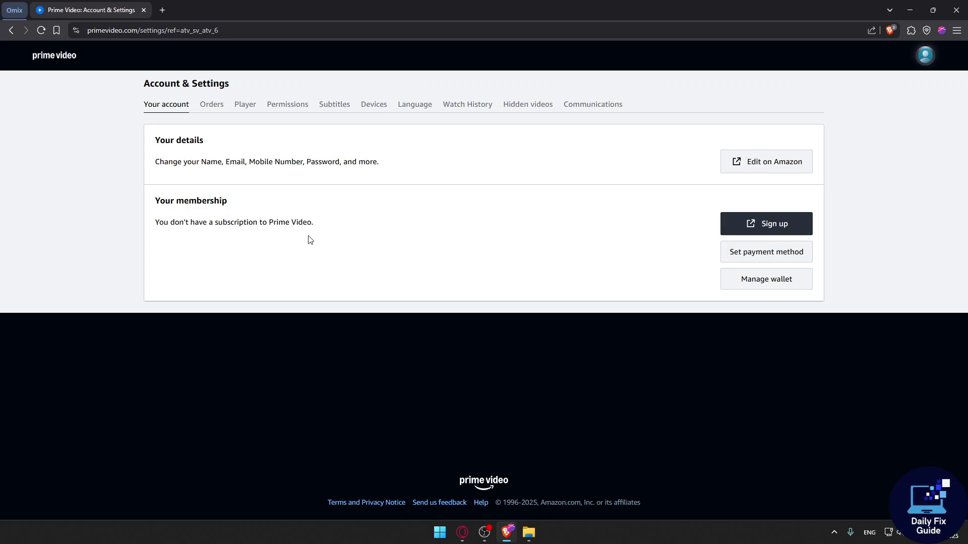
# Step: Highlight the full 'You don't have a subscription to Prime Video' sentence again
pyautogui.moveTo(317, 228); pyautogui.dragTo(153, 230)
pyautogui.click(158, 231)
pyautogui.click(153, 231)
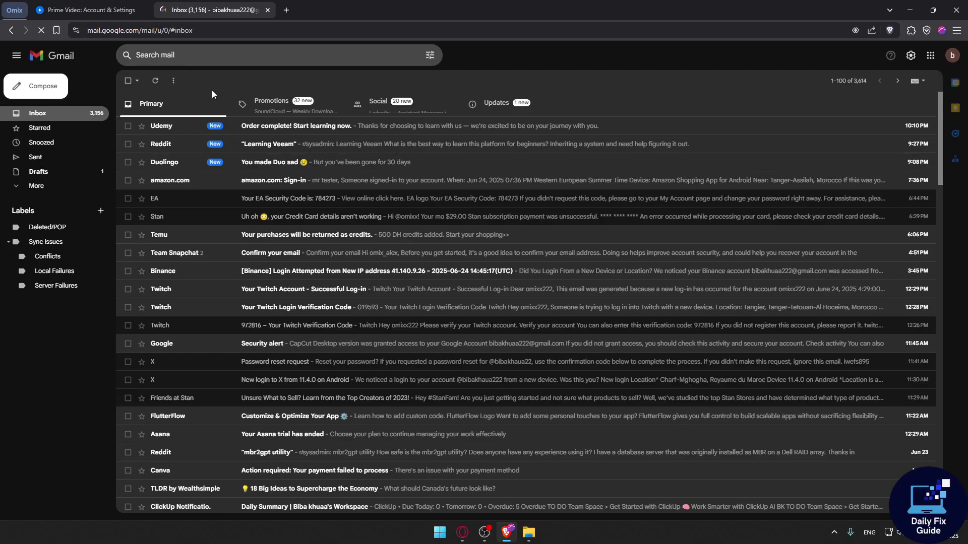
# Step: Return to the Gmail inbox and search the mailbox for 'amazon'
pyautogui.hotkey('ctrl', 'shift', 'Tab')
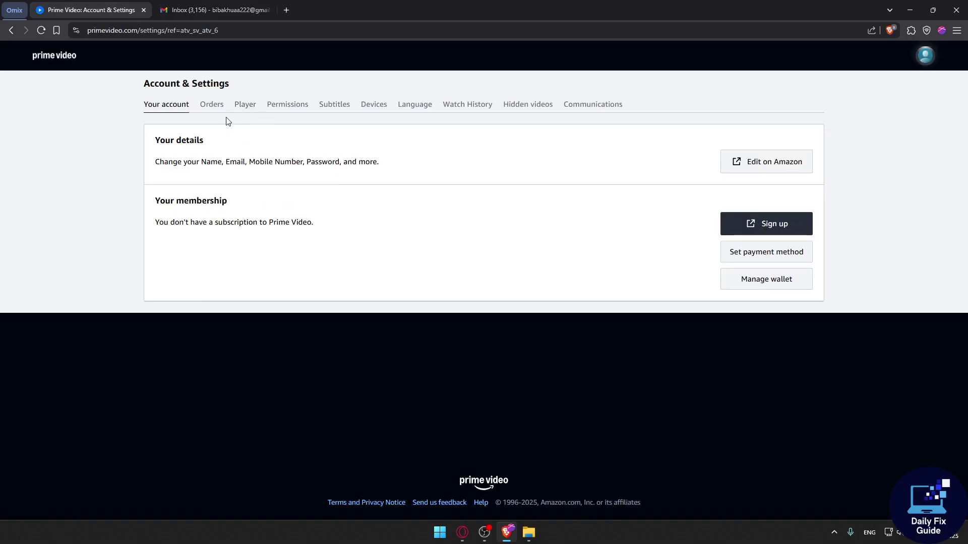
pyautogui.click(235, 10)
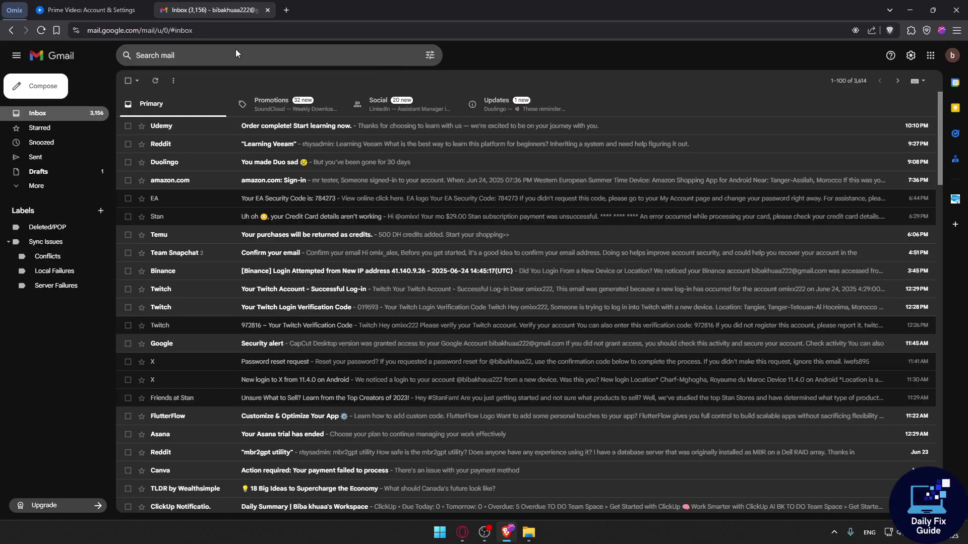
pyautogui.click(243, 55)
pyautogui.write('amazon')
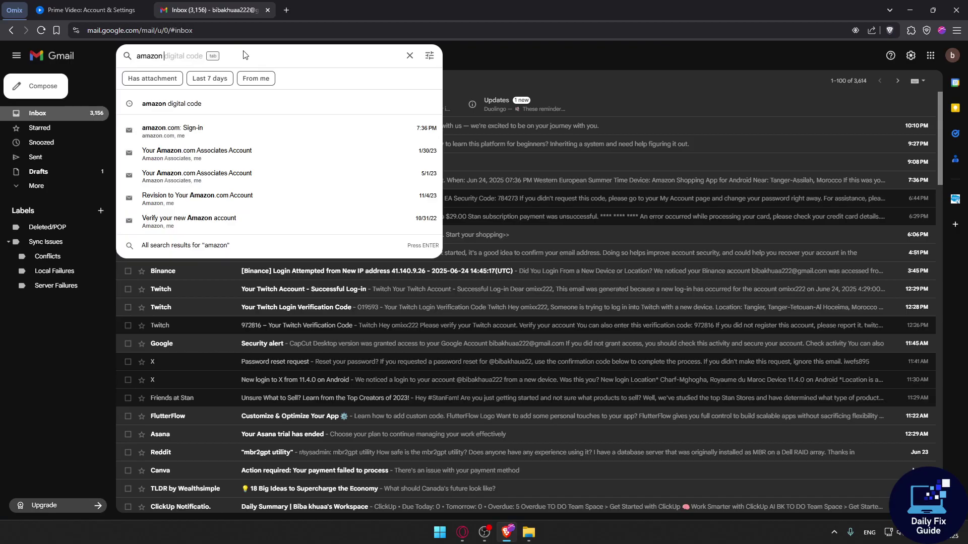
pyautogui.press('Return')
# Step: Refine the Gmail search to 'amazon prime', review the results, then close the Gmail tab
pyautogui.click(244, 53)
pyautogui.write('prime')
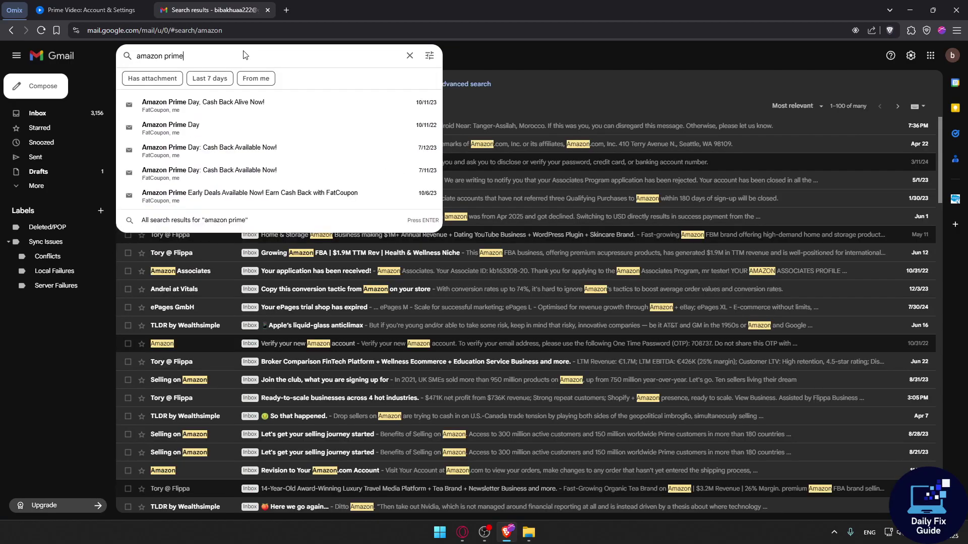
pyautogui.press('Return')
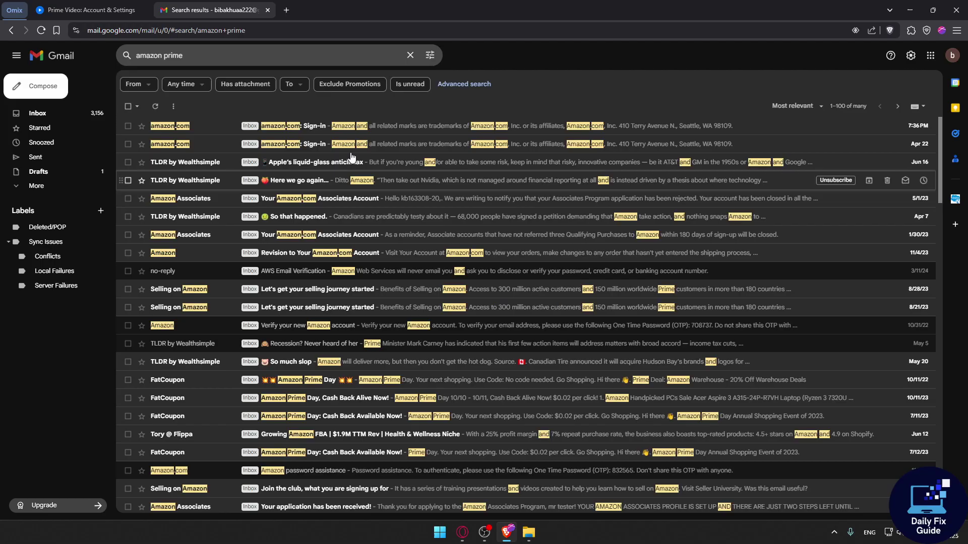
pyautogui.hotkey('ctrl', 'w')
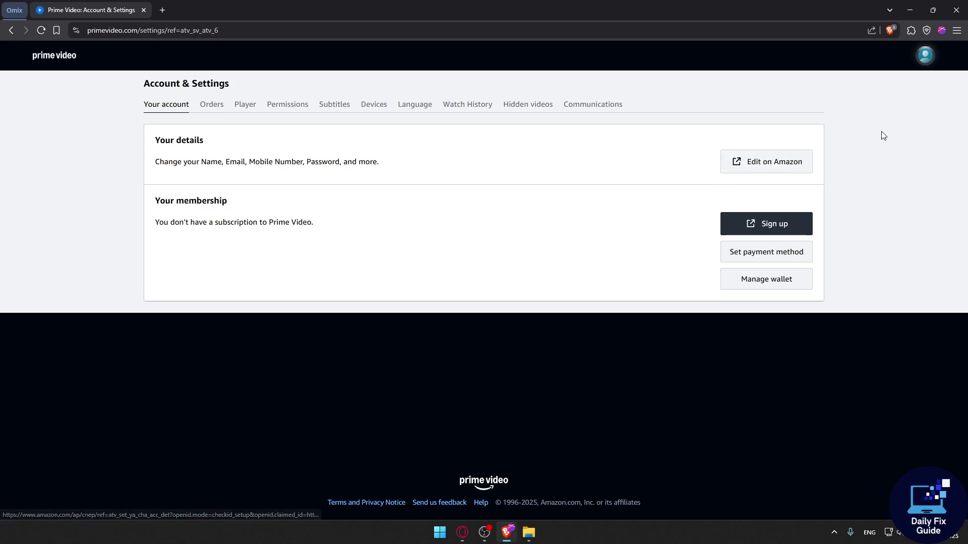
pyautogui.moveTo(930, 70)
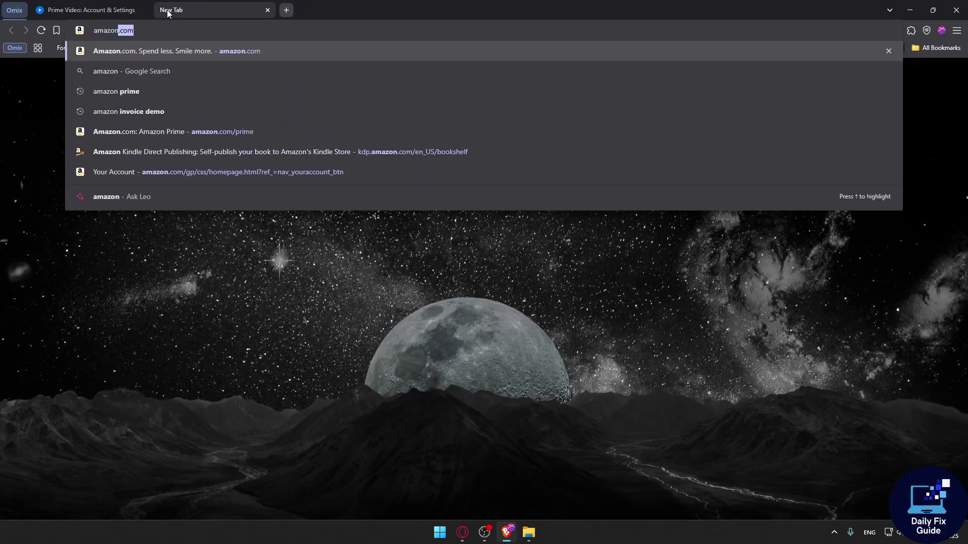
# Step: Load amazon.com/contact-us in the new Brave tab
pyautogui.write('com')
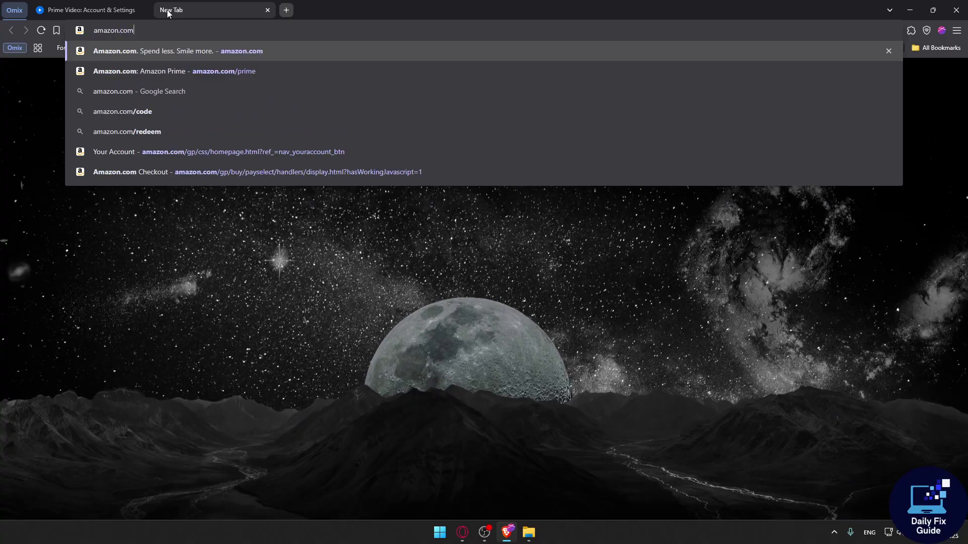
pyautogui.write('/co')
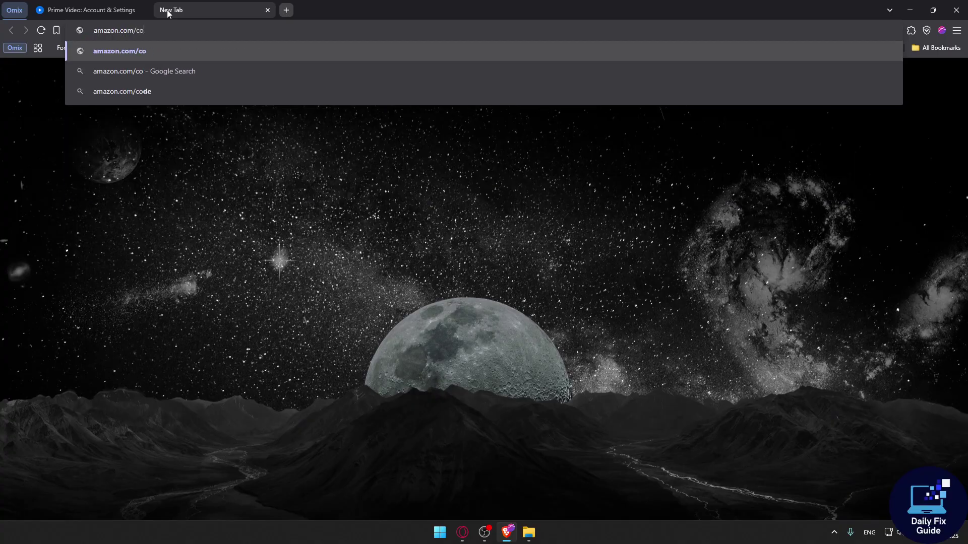
pyautogui.write('ntact')
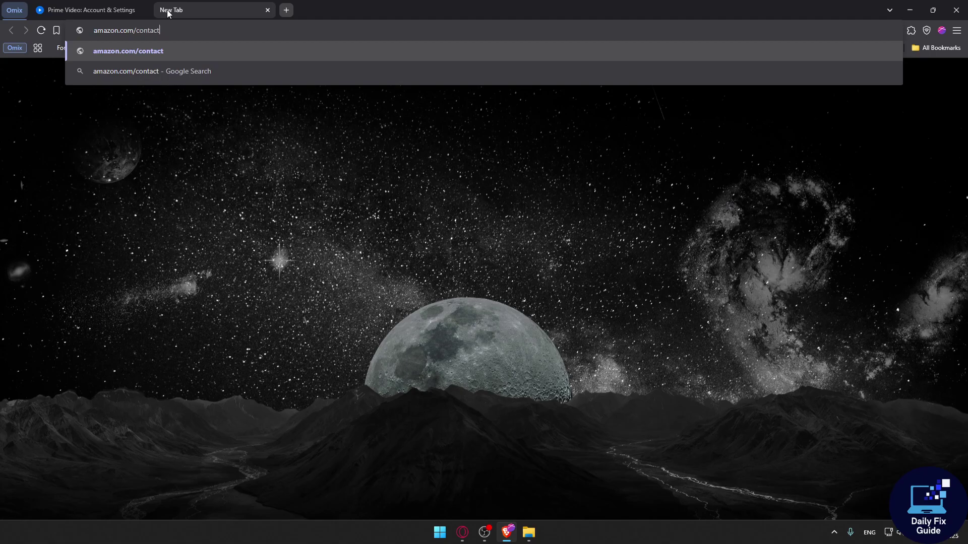
pyautogui.write('-us')
pyautogui.press('Return')
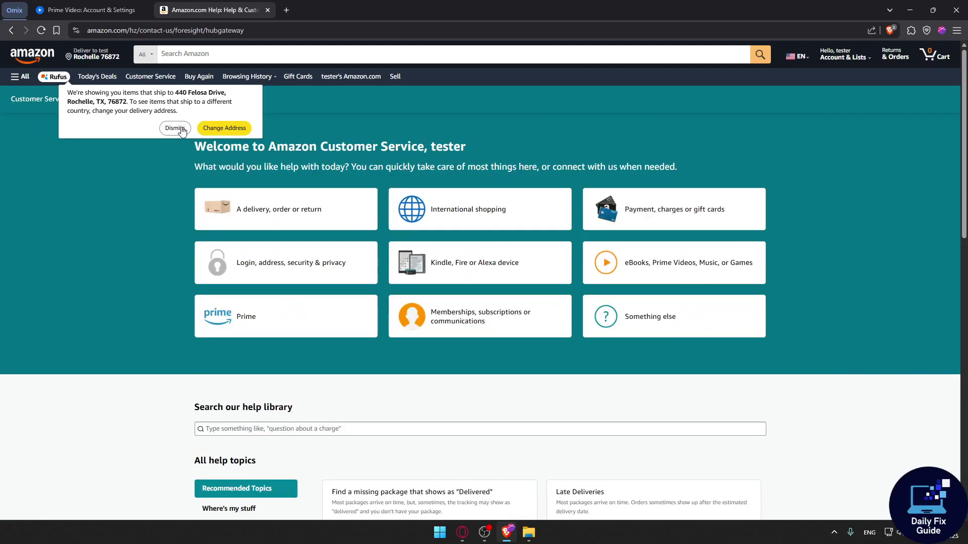
# Step: Dismiss the delivery-address notice and choose Prime, then Manage Prime membership, then I need more help
pyautogui.click(178, 129)
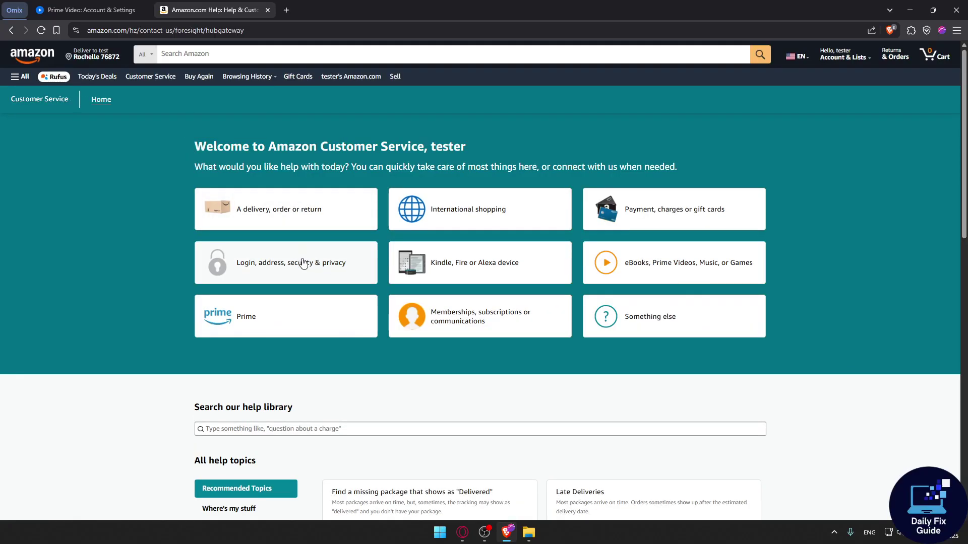
pyautogui.click(279, 326)
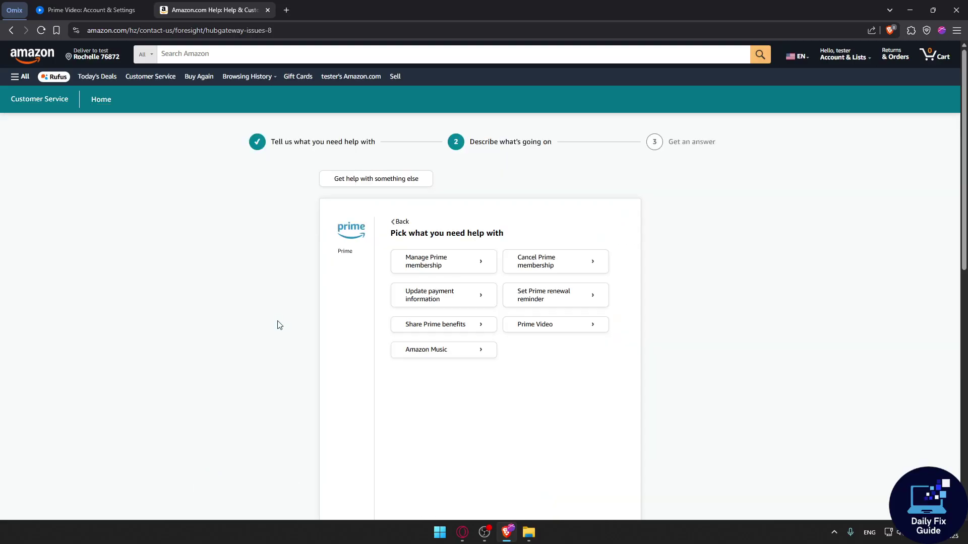
pyautogui.scroll(-1, 367, 322)
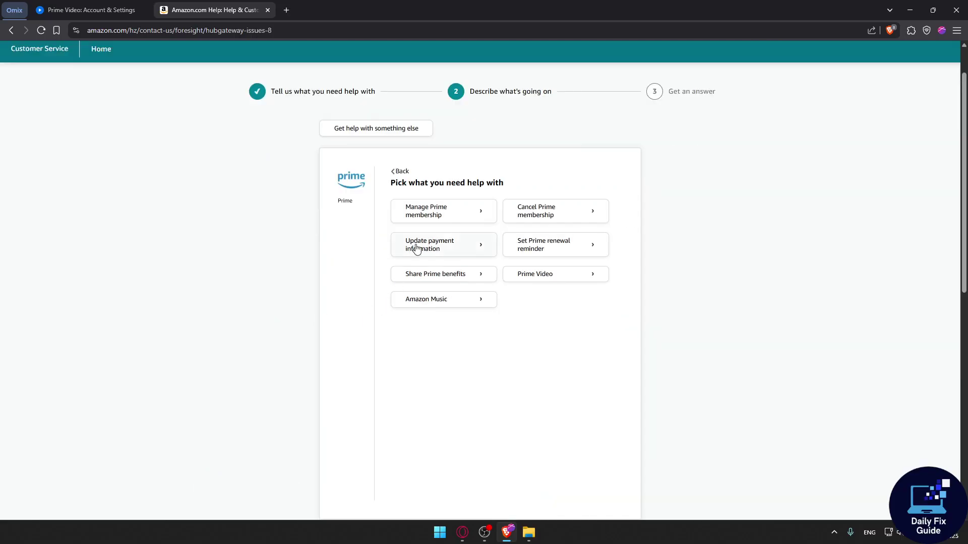
pyautogui.click(437, 220)
pyautogui.scroll(-1, 449, 287)
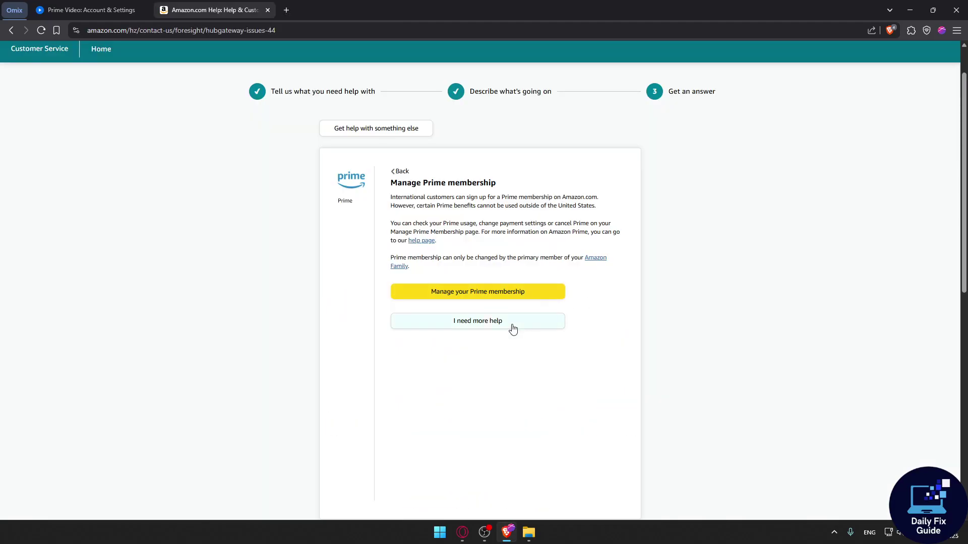
pyautogui.click(510, 323)
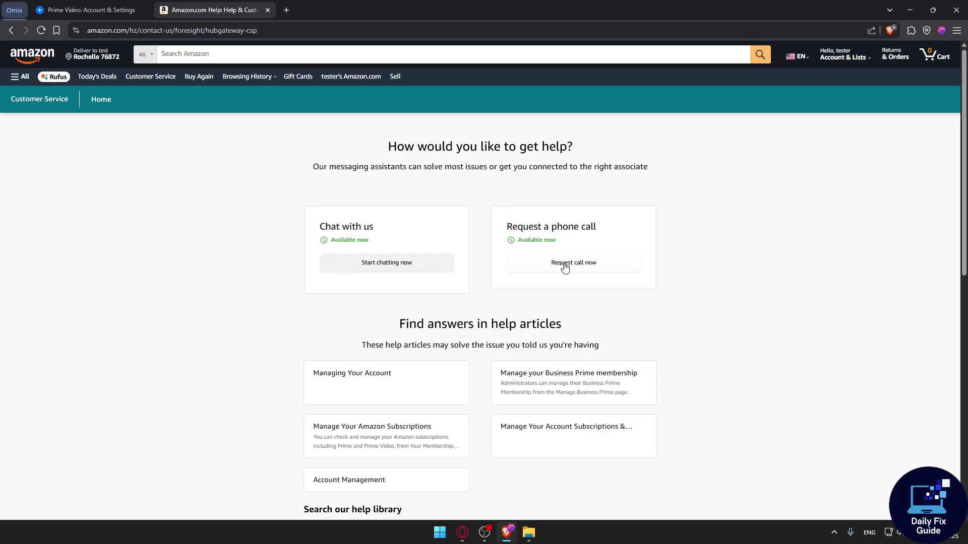
pyautogui.click(416, 267)
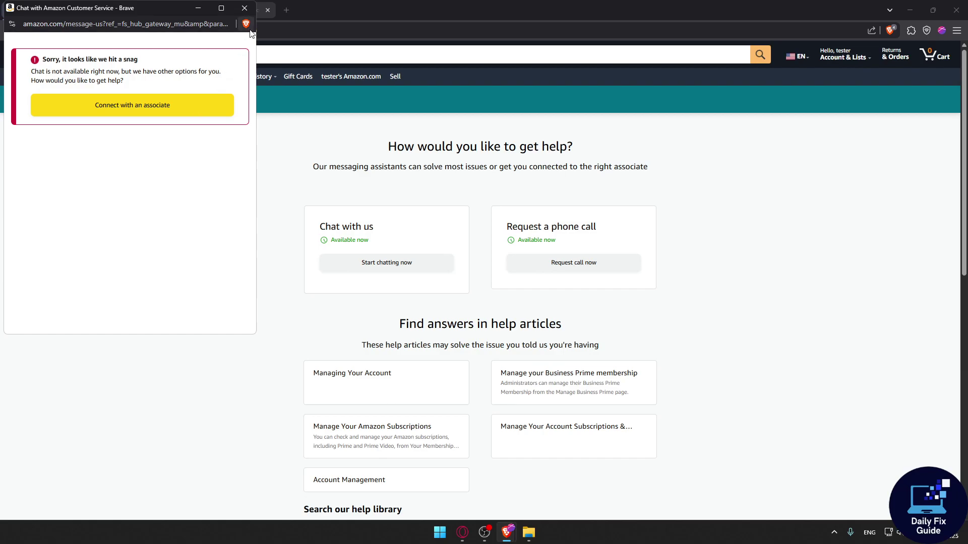
pyautogui.click(244, 8)
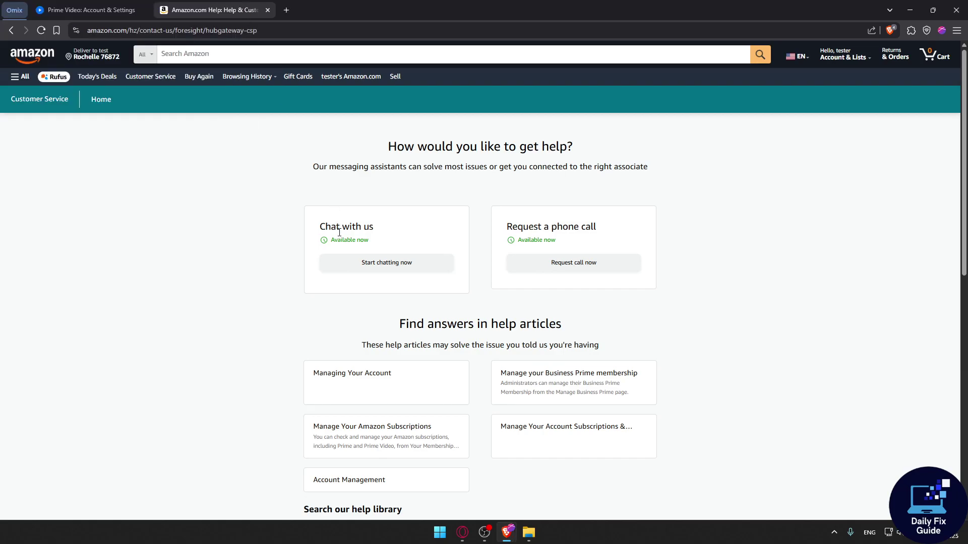